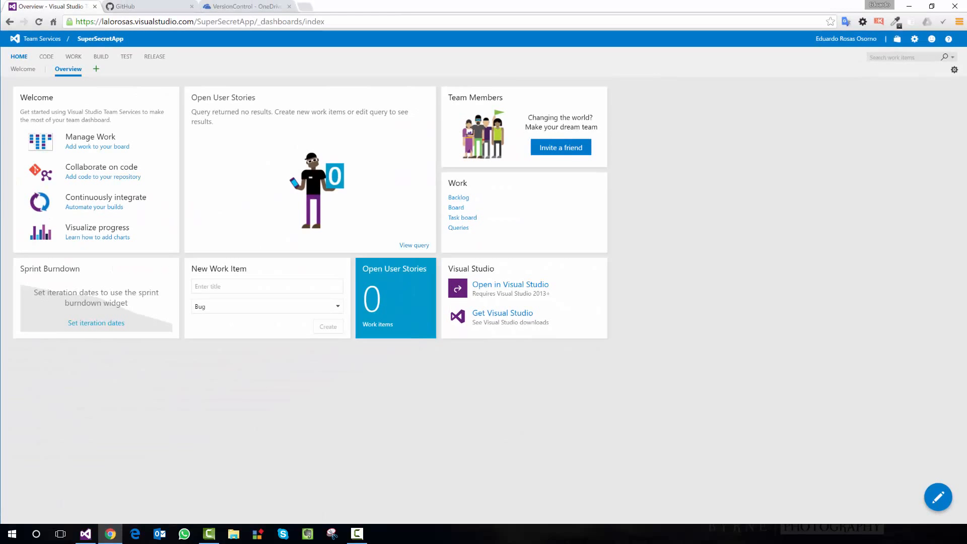
Step: Create a team project named SomeApp with the Agile process template and Git version control, and open its dashboard
{"action": "left_click", "coordinate": [41, 38]}
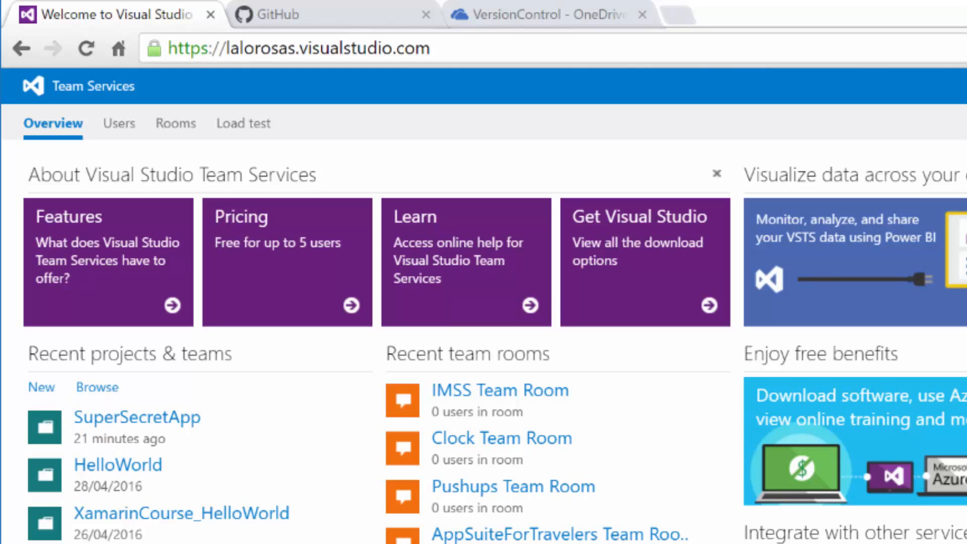
{"action": "left_click", "coordinate": [42, 387]}
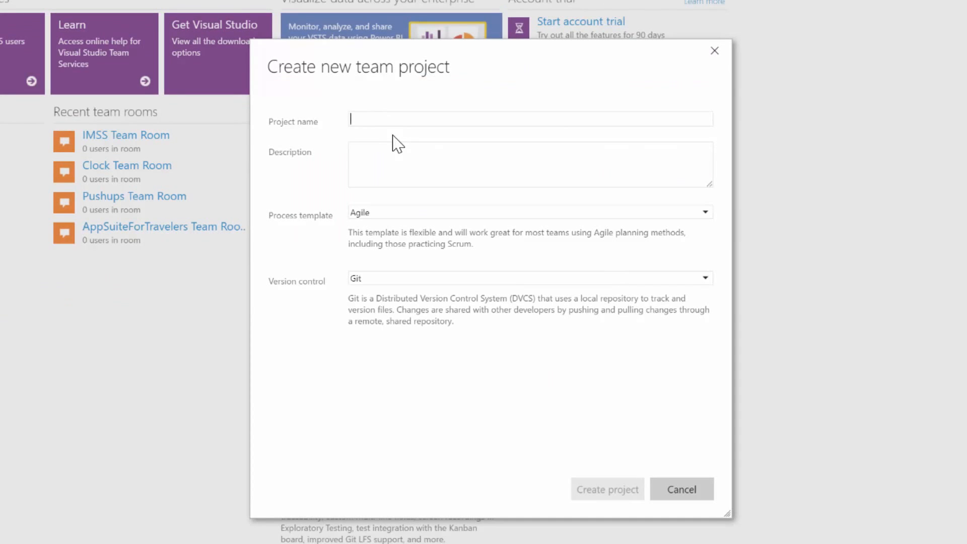
{"action": "type", "text": "SomeApp"}
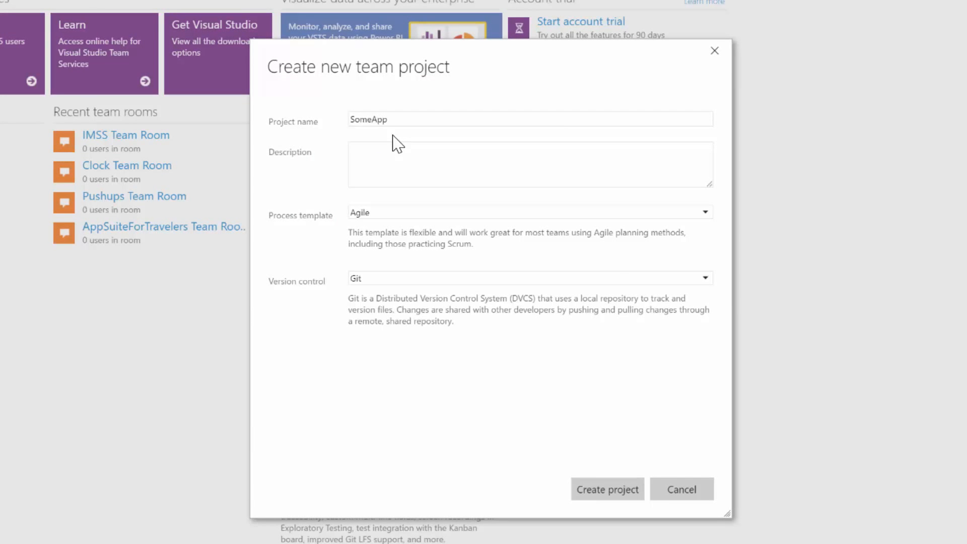
{"action": "left_click", "coordinate": [396, 151]}
{"action": "left_click", "coordinate": [395, 214]}
{"action": "key", "text": "Escape"}
{"action": "left_click", "coordinate": [381, 279]}
{"action": "left_click", "coordinate": [382, 279]}
{"action": "left_click", "coordinate": [633, 485]}
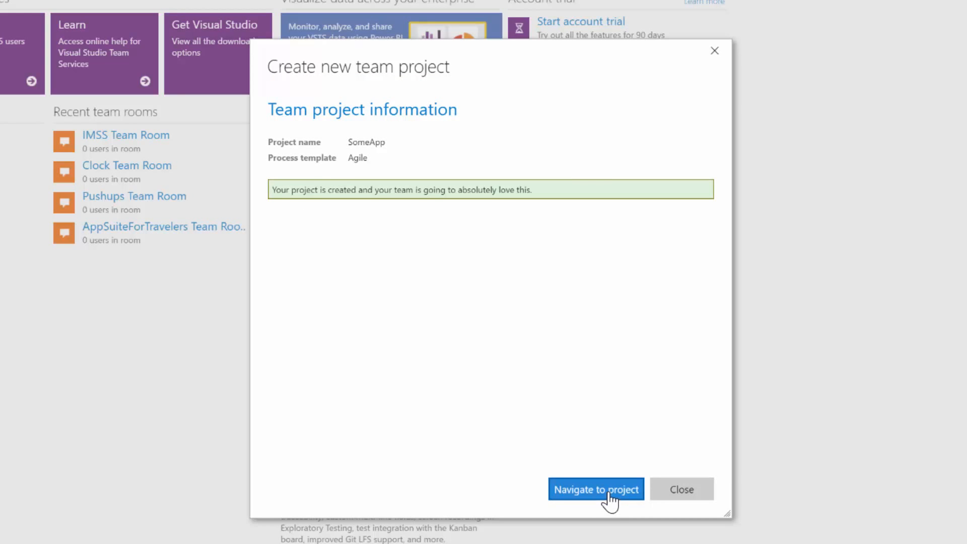
{"action": "left_click", "coordinate": [566, 500]}
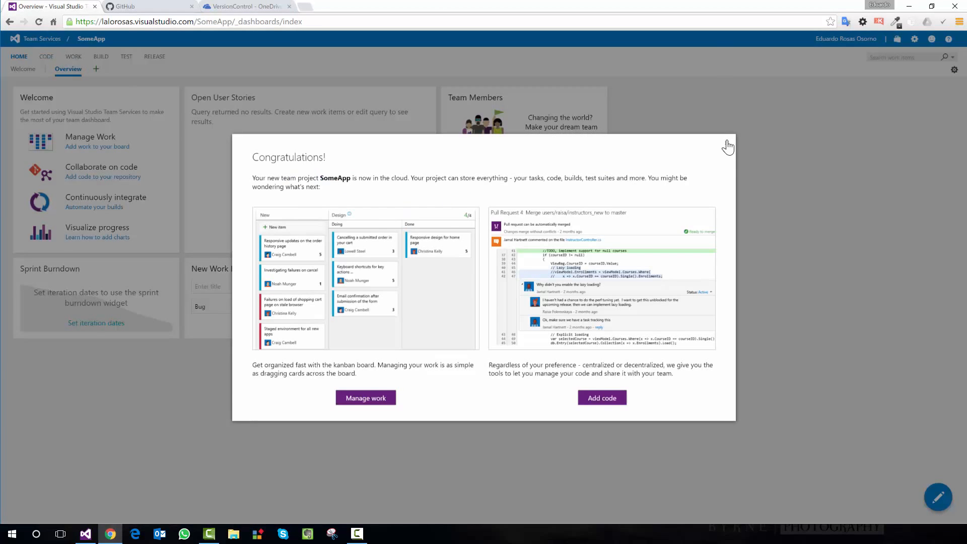
{"action": "left_click", "coordinate": [728, 147]}
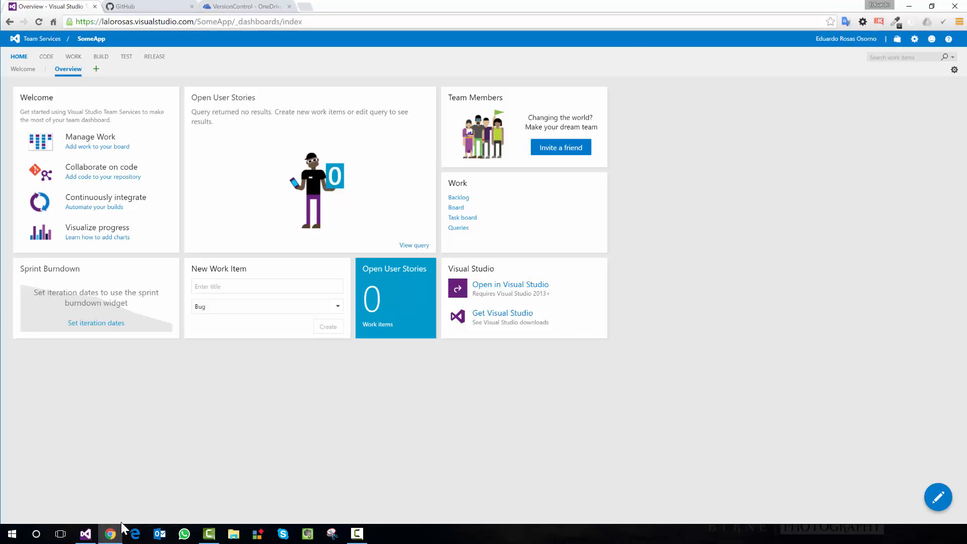
Step: Switch to Visual Studio and start a team project connection in Team Explorer to the account owner's visualstudio.com server
{"action": "left_click", "coordinate": [86, 534]}
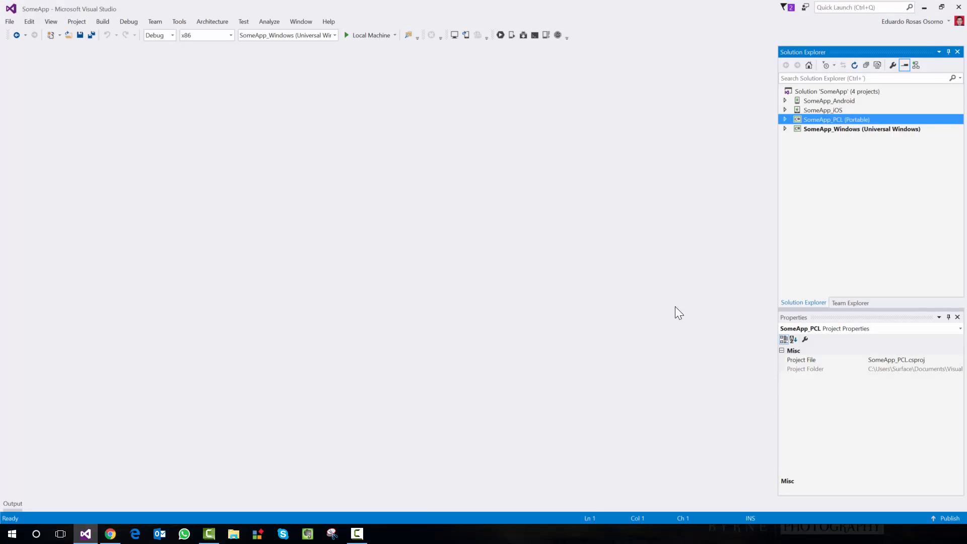
{"action": "left_click", "coordinate": [849, 303]}
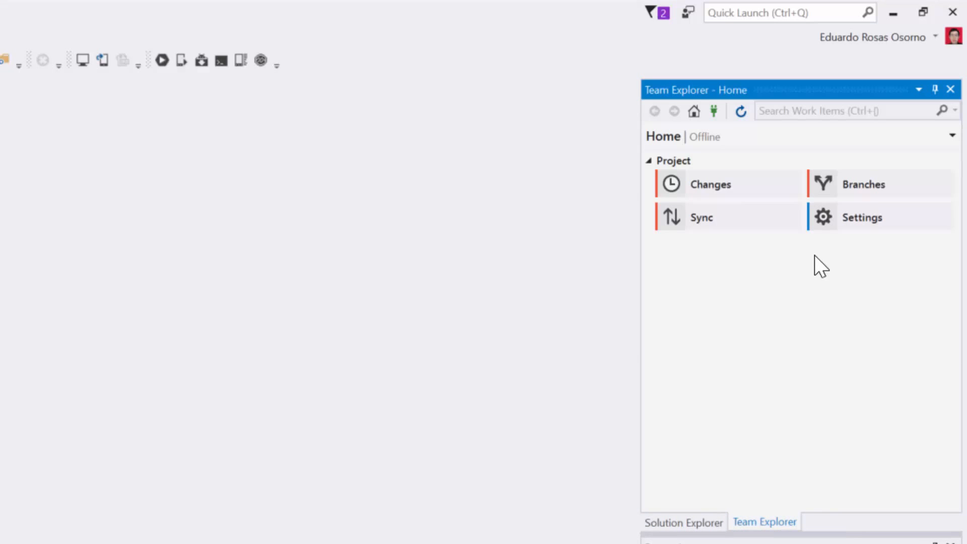
{"action": "left_click", "coordinate": [714, 110]}
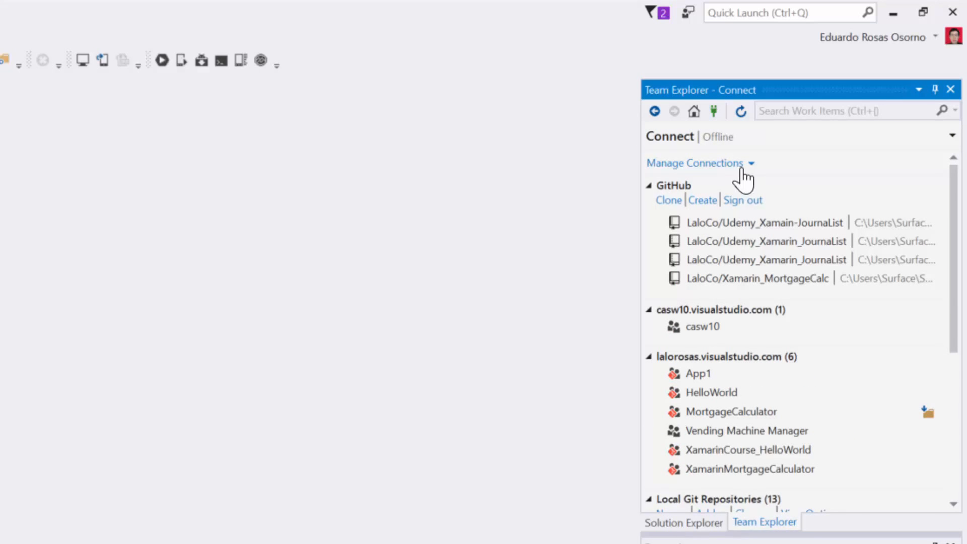
{"action": "left_click", "coordinate": [738, 164]}
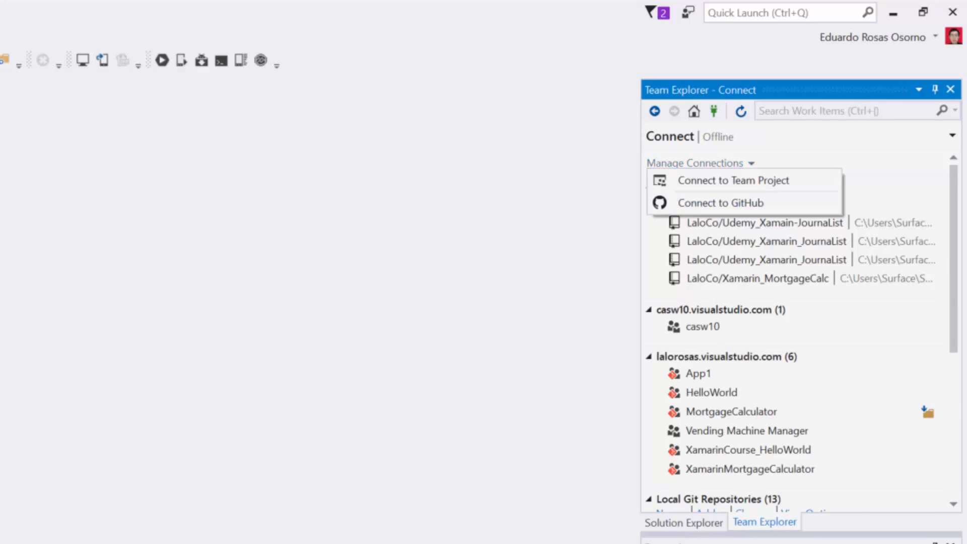
{"action": "left_click", "coordinate": [711, 184]}
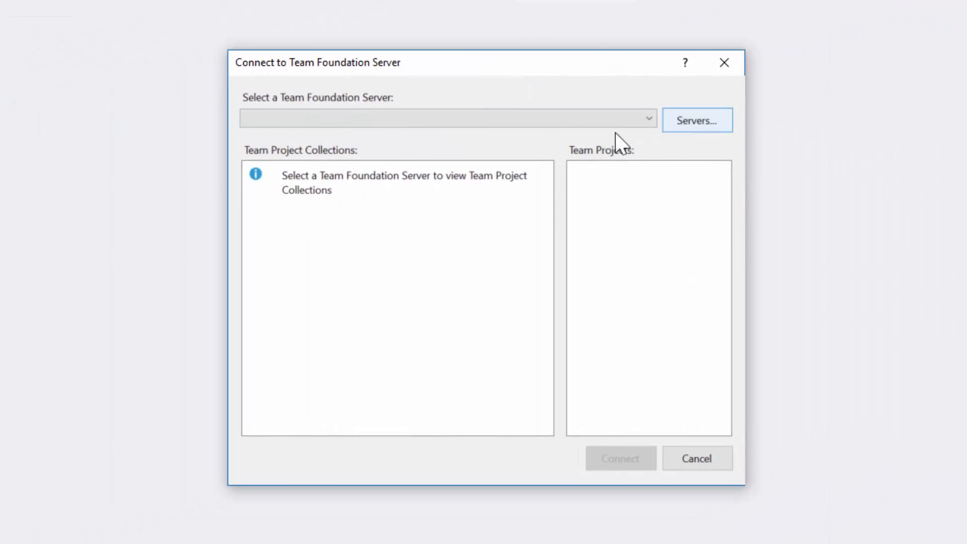
{"action": "left_click", "coordinate": [609, 120]}
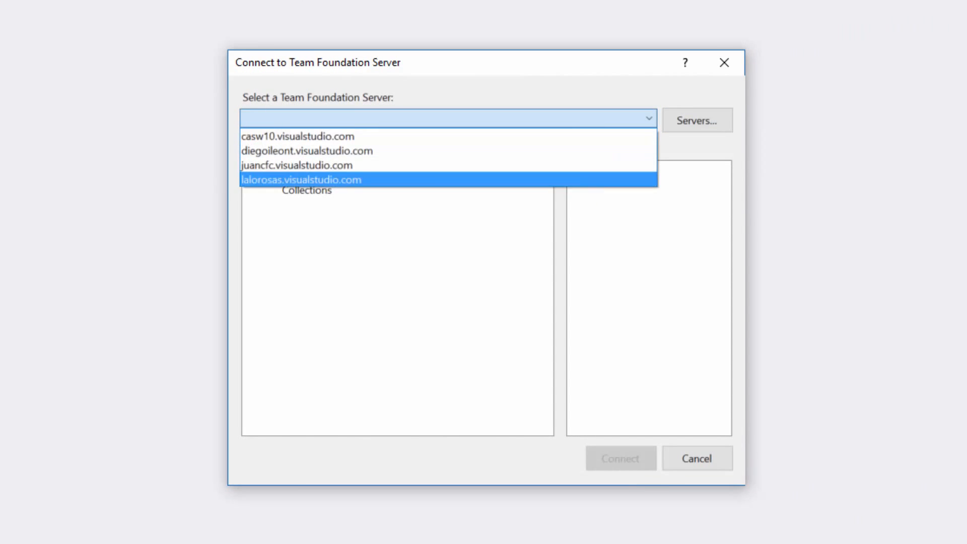
{"action": "left_click", "coordinate": [503, 180]}
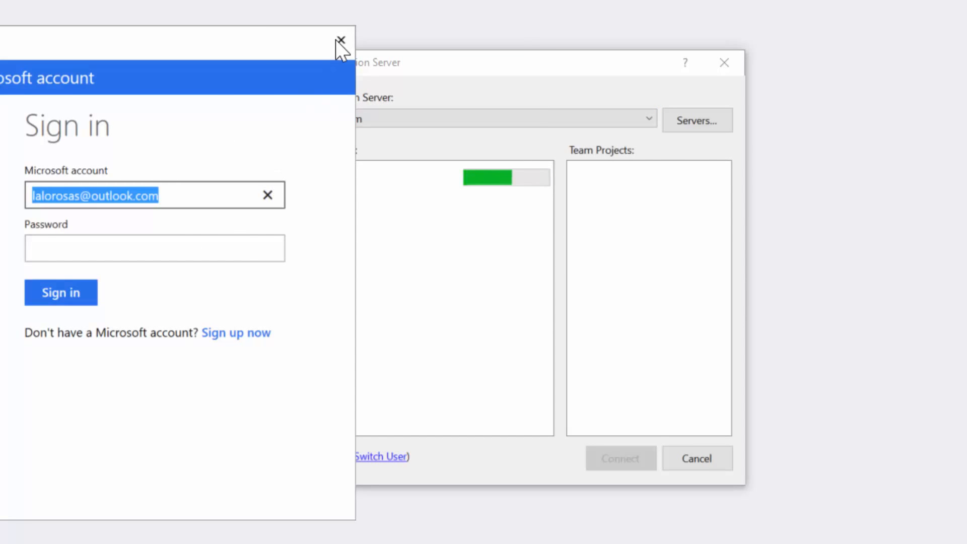
Step: Sign in to the Microsoft account by entering the account password
{"action": "left_click", "coordinate": [243, 252]}
{"action": "type", "text": "••••••••••••••"}
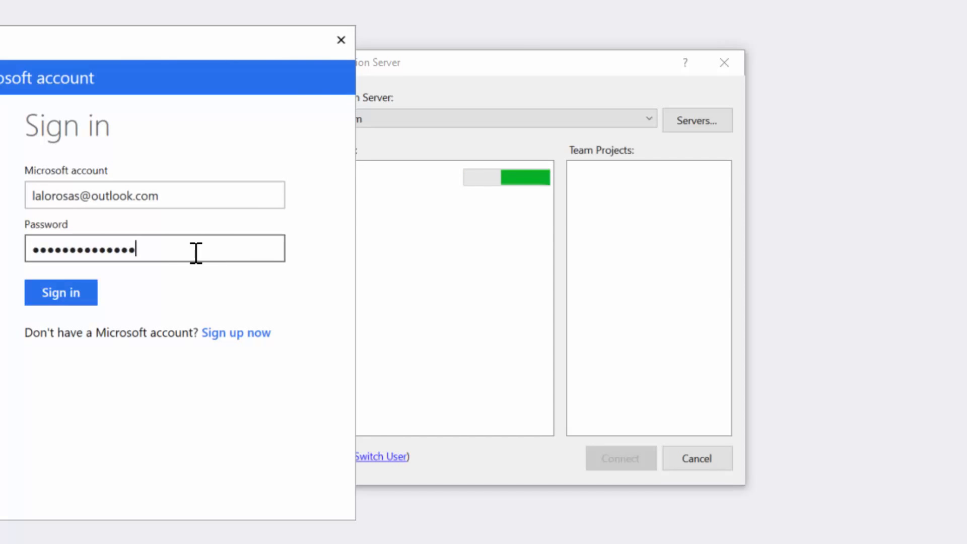
{"action": "left_click", "coordinate": [75, 296]}
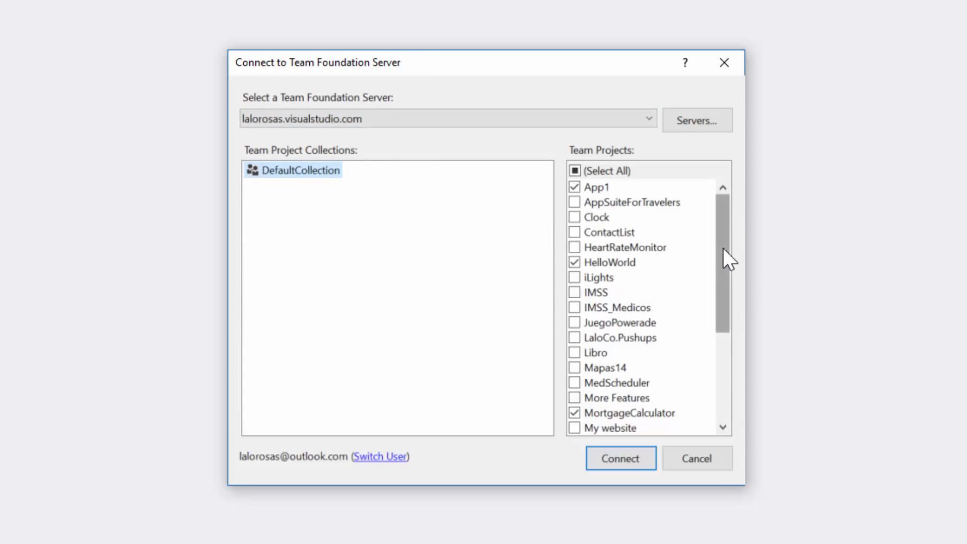
Step: Add the SomeApp team project to the connection and make it the active project in Team Explorer
{"action": "left_click_drag", "start_coordinate": [724, 248], "coordinate": [715, 348]}
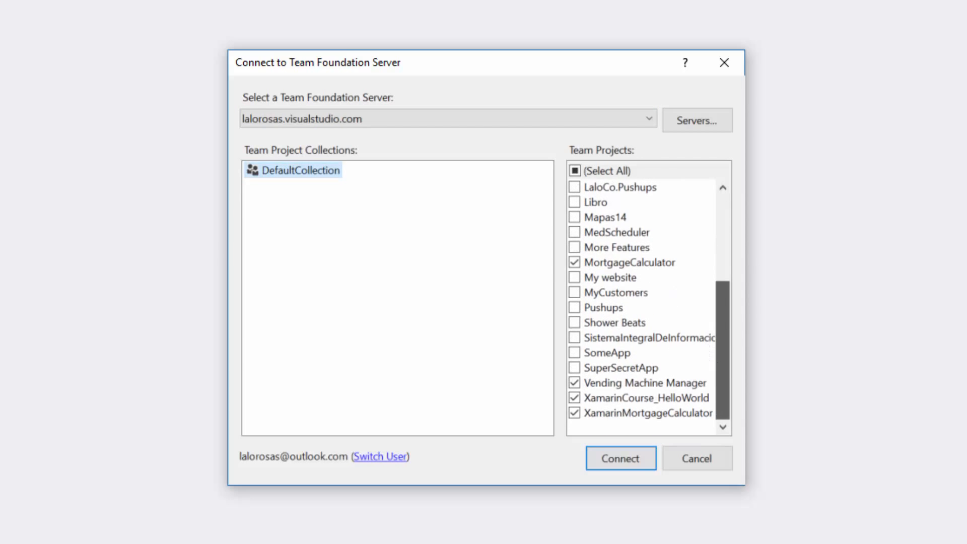
{"action": "left_click", "coordinate": [573, 352]}
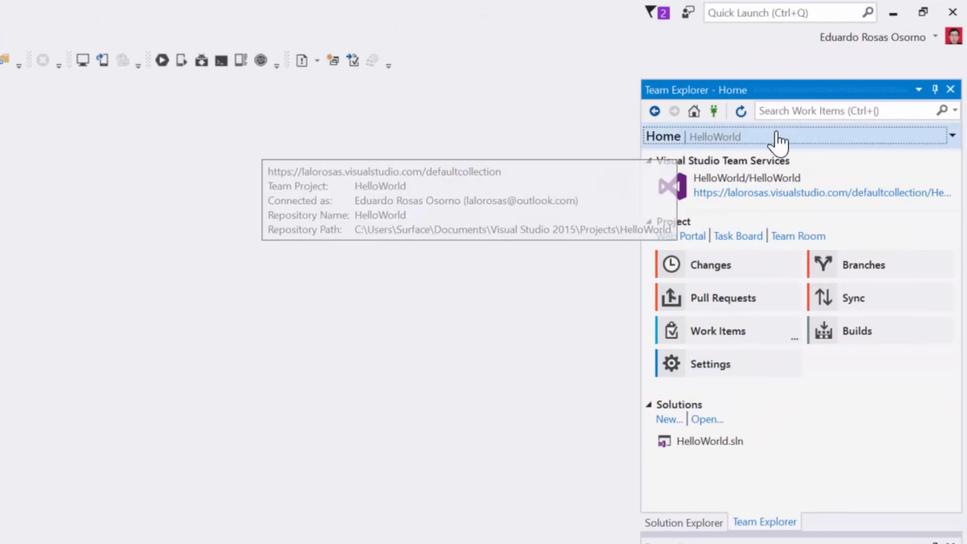
{"action": "left_click", "coordinate": [953, 136]}
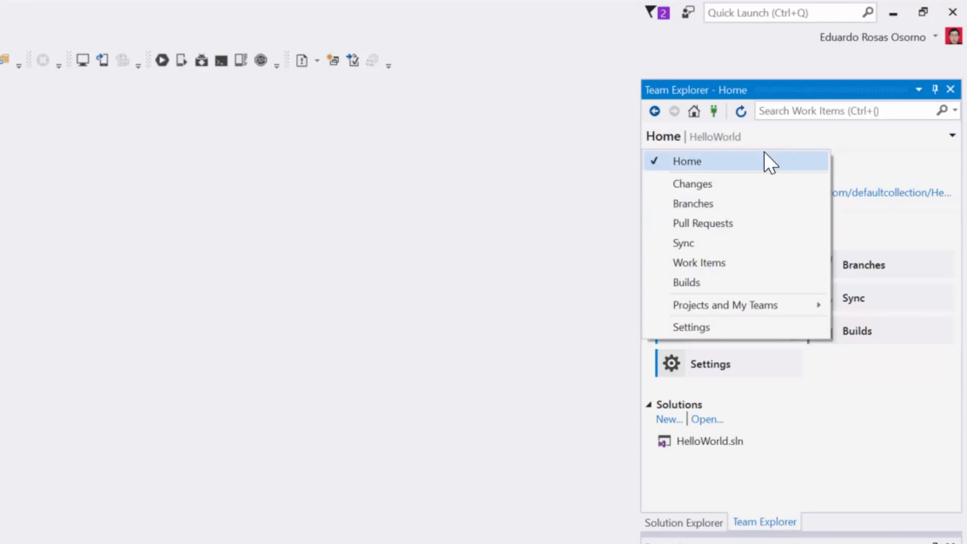
{"action": "mouse_move", "coordinate": [688, 308]}
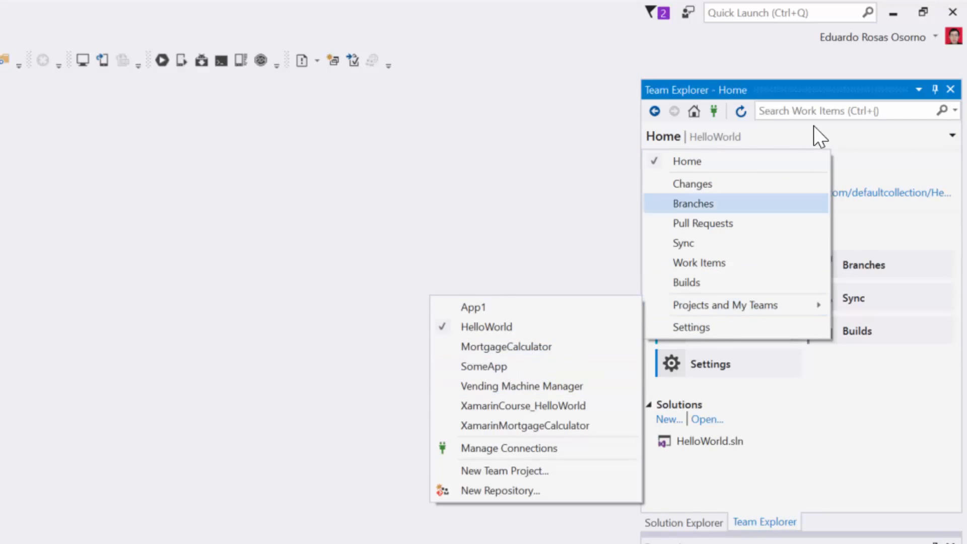
{"action": "left_click", "coordinate": [900, 148]}
{"action": "left_click", "coordinate": [952, 136]}
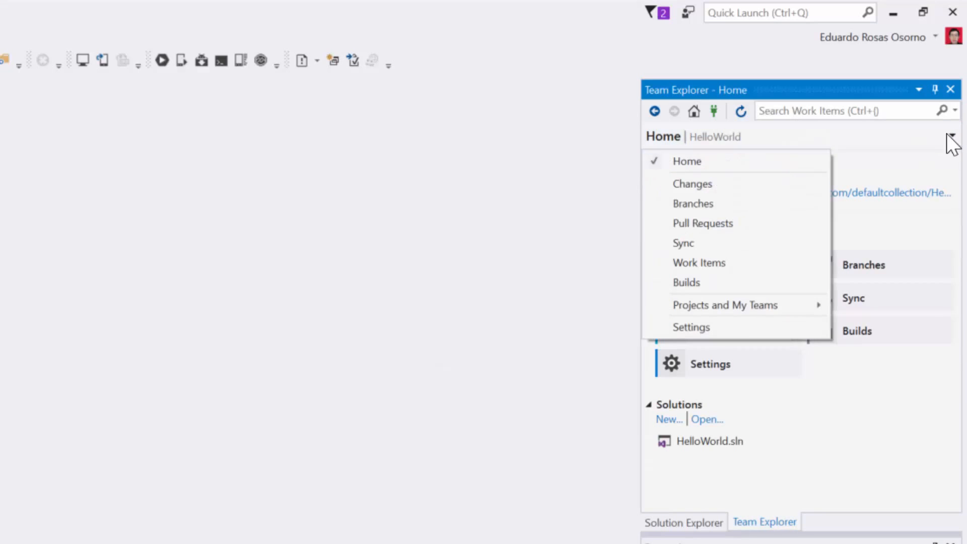
{"action": "mouse_move", "coordinate": [738, 309]}
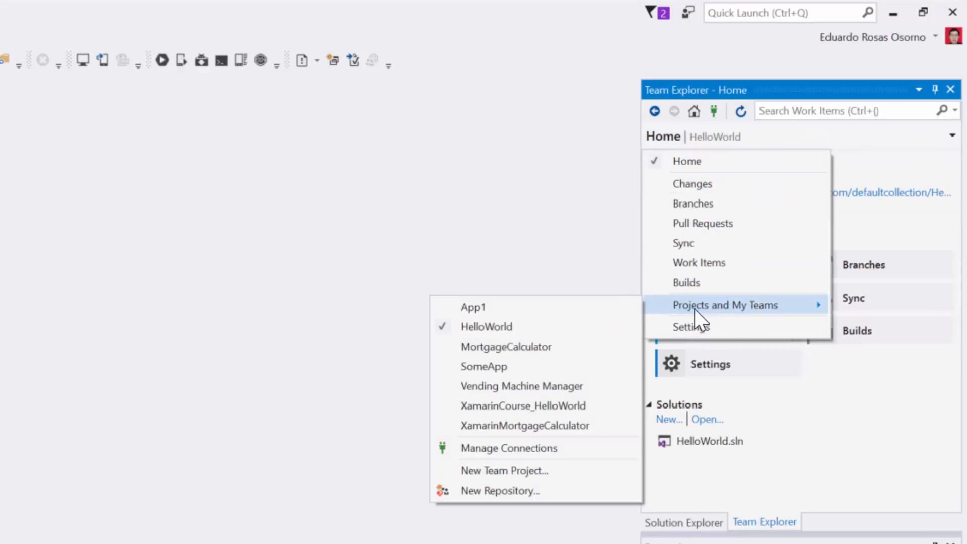
{"action": "left_click", "coordinate": [546, 365]}
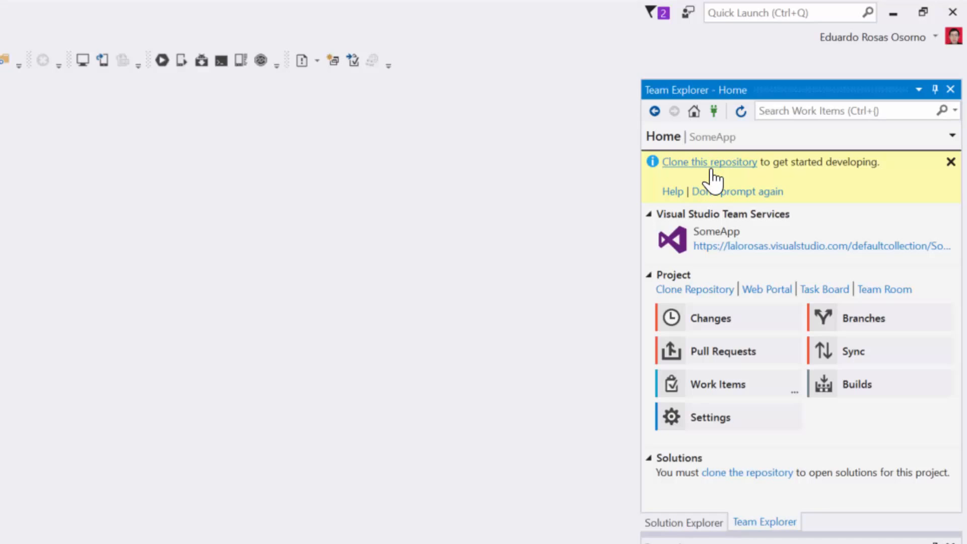
Step: Start cloning the SomeApp repository and browse the local folders to Documents, Visual Studio 2015, Projects
{"action": "left_click", "coordinate": [742, 474]}
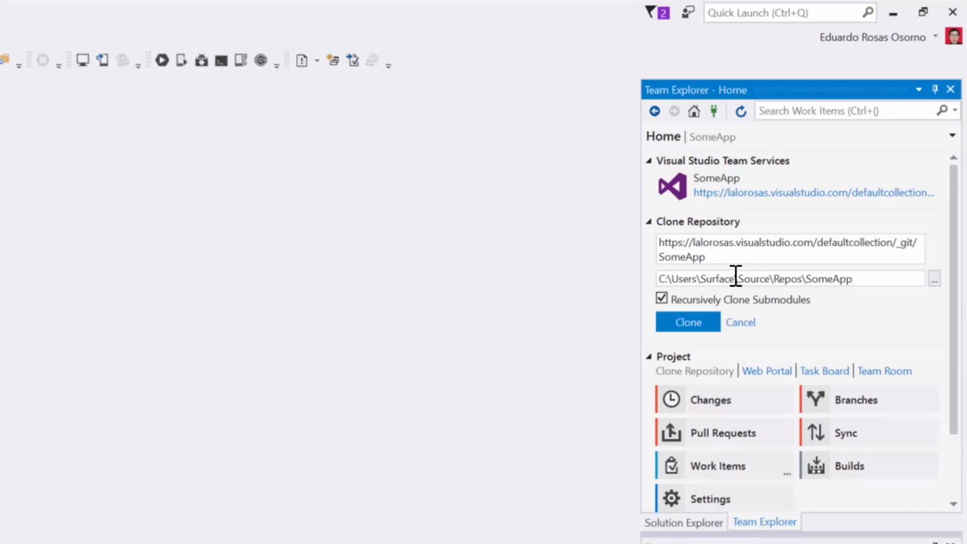
{"action": "left_click", "coordinate": [936, 280]}
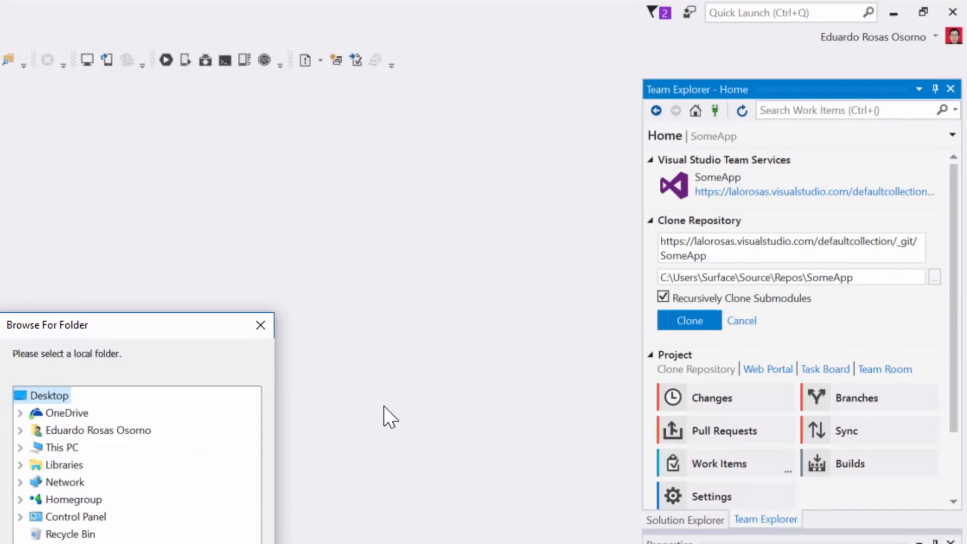
{"action": "left_click", "coordinate": [159, 367]}
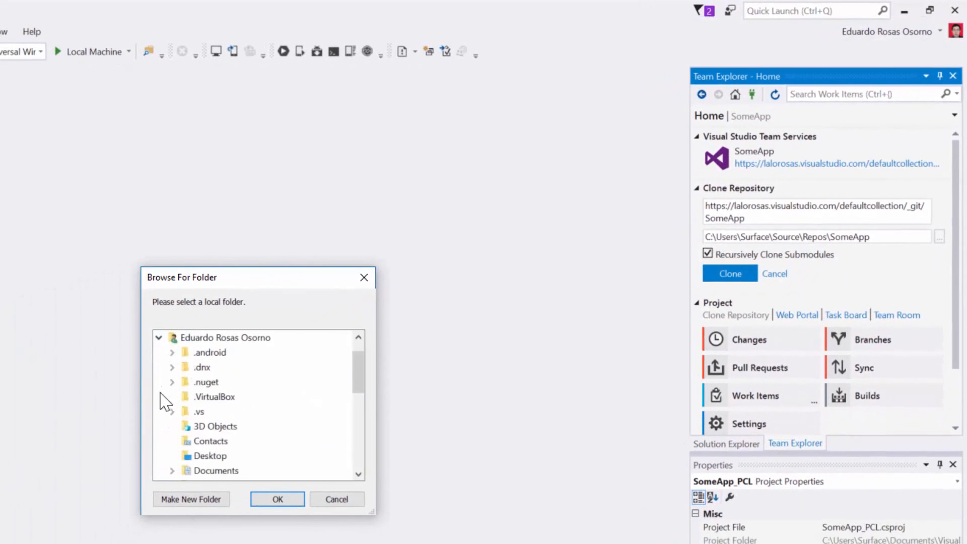
{"action": "left_click", "coordinate": [159, 336]}
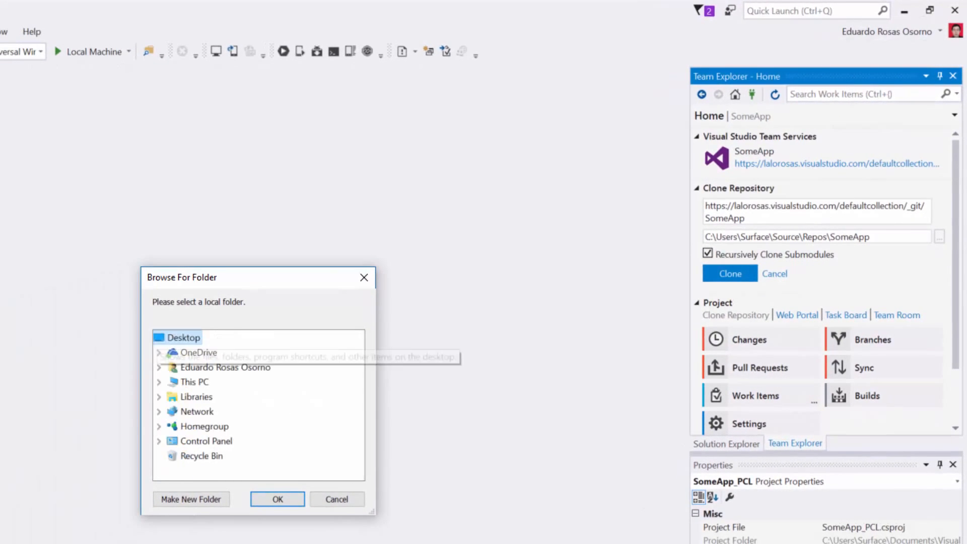
{"action": "left_click", "coordinate": [159, 382]}
{"action": "left_click", "coordinate": [172, 397]}
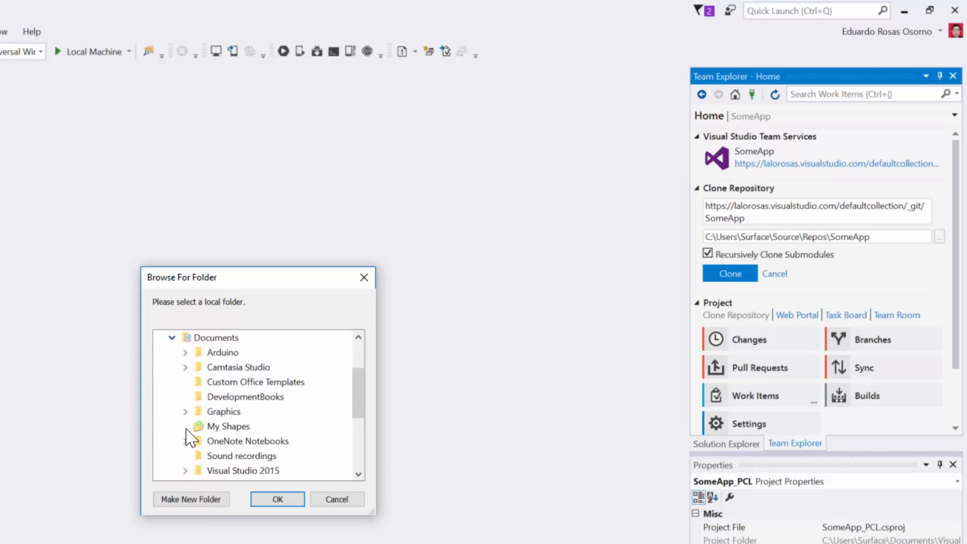
{"action": "left_click", "coordinate": [185, 470]}
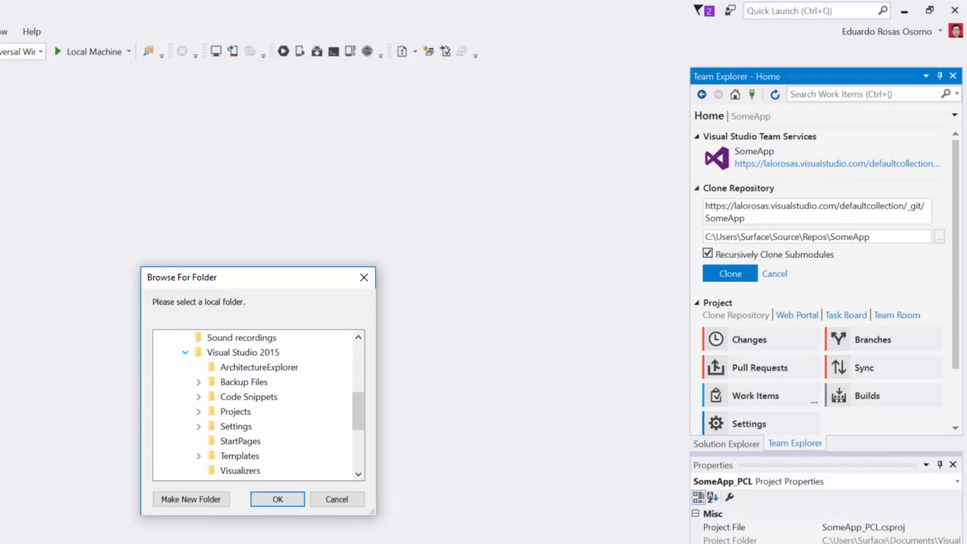
{"action": "left_click", "coordinate": [198, 411]}
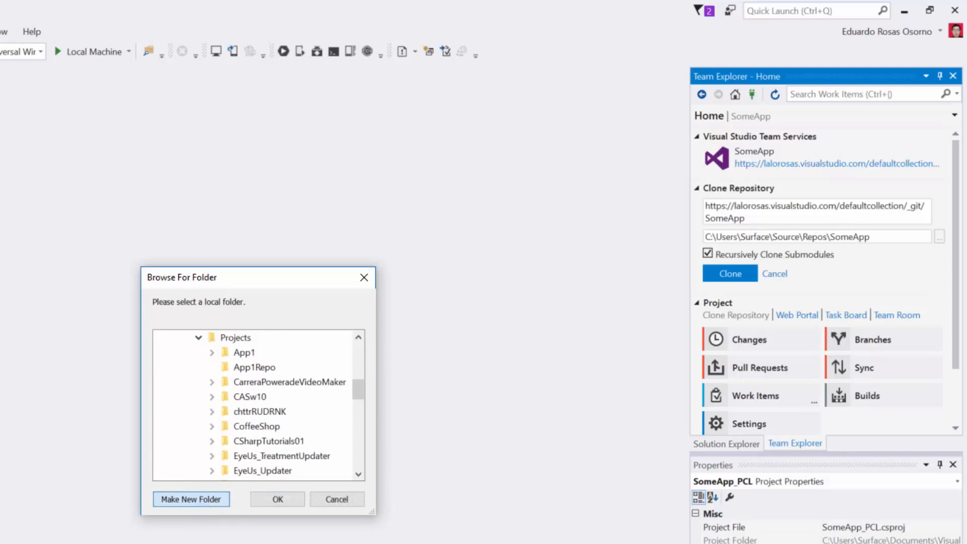
Step: Create a folder named SomeAppRepo inside the Projects folder and choose it as the clone destination
{"action": "left_click", "coordinate": [191, 499]}
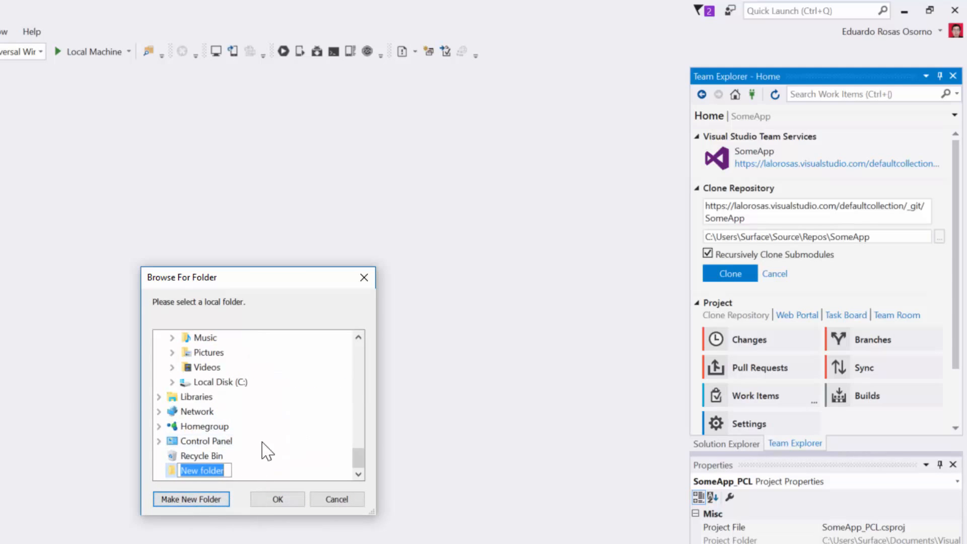
{"action": "scroll", "coordinate": [272, 419], "scroll_direction": "up", "scroll_amount": 3}
{"action": "scroll", "coordinate": [272, 419], "scroll_direction": "up", "scroll_amount": 10}
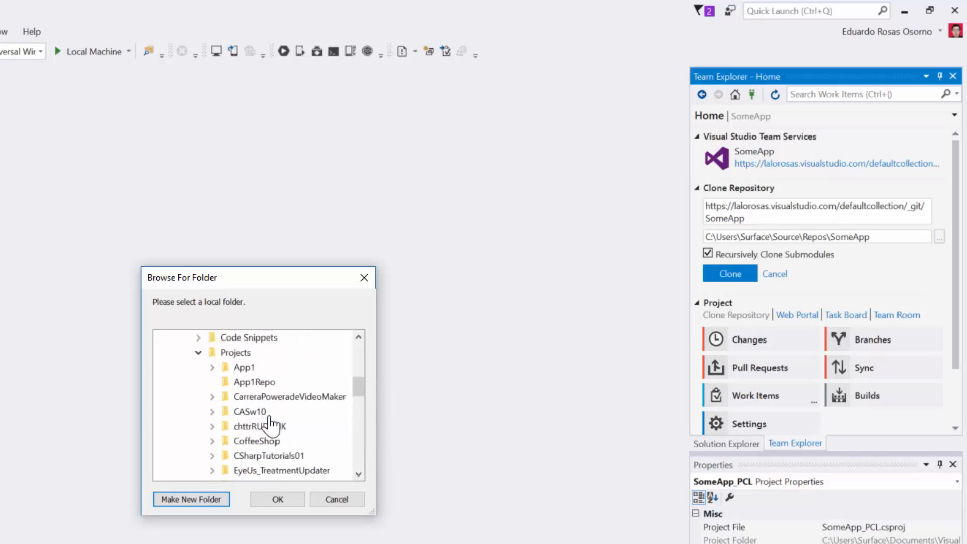
{"action": "left_click", "coordinate": [238, 398]}
{"action": "left_click", "coordinate": [202, 497]}
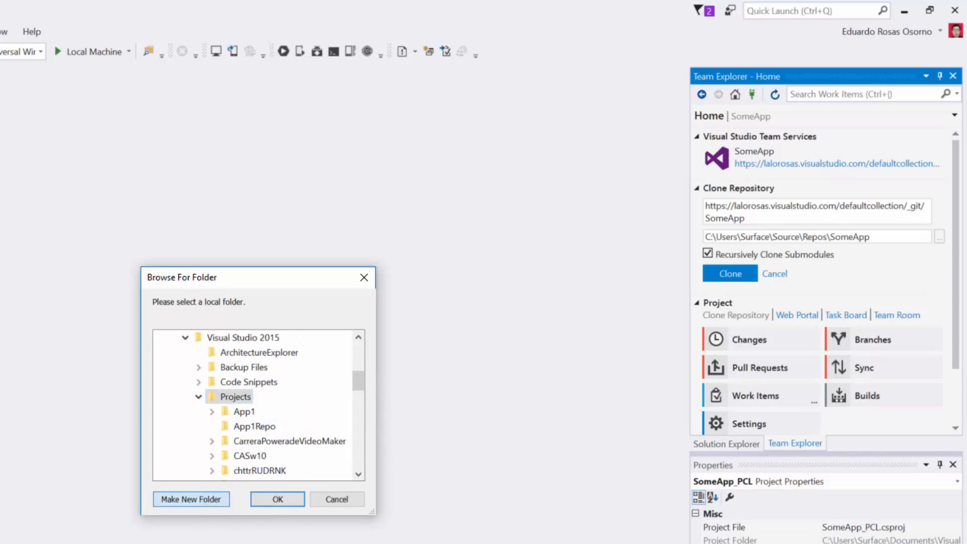
{"action": "type", "text": "S"}
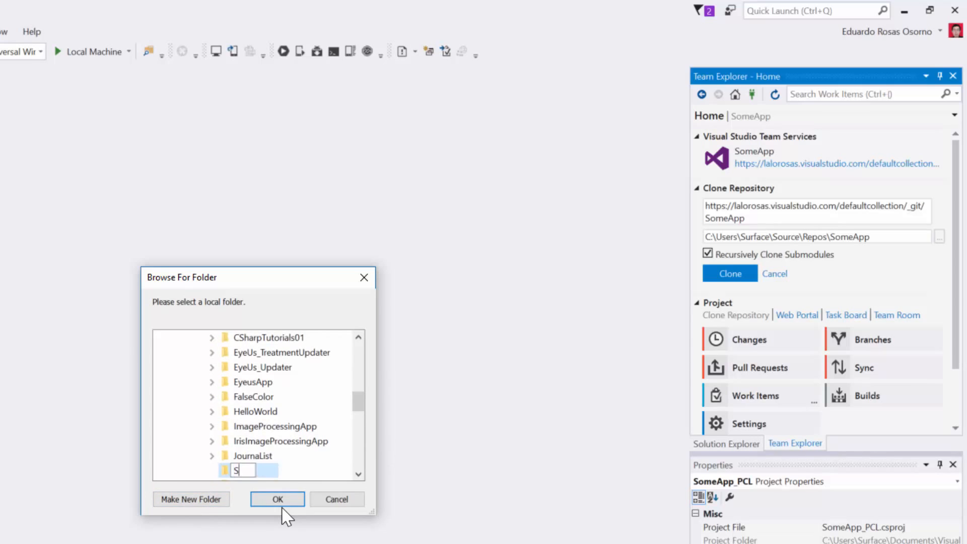
{"action": "type", "text": "omeAppRepo"}
{"action": "key", "text": "Return"}
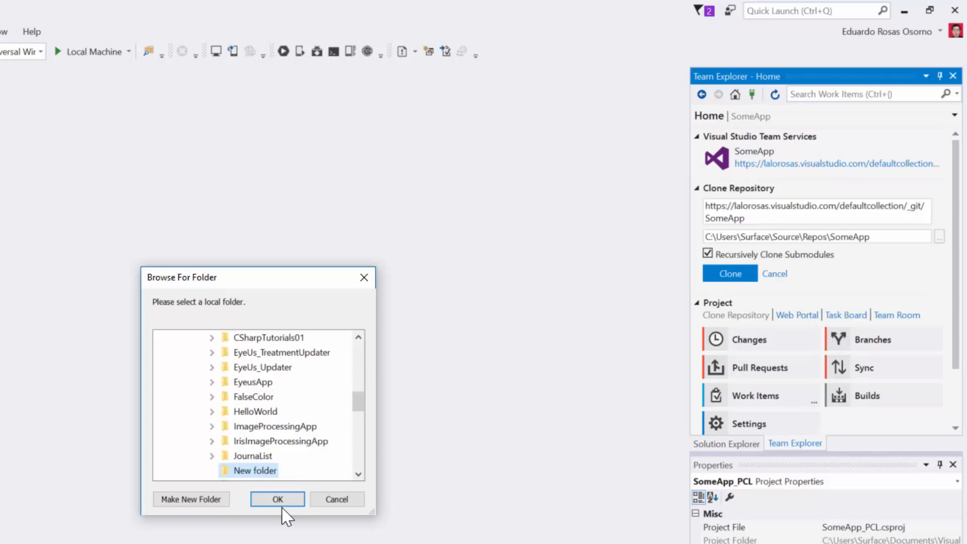
{"action": "left_click", "coordinate": [277, 499]}
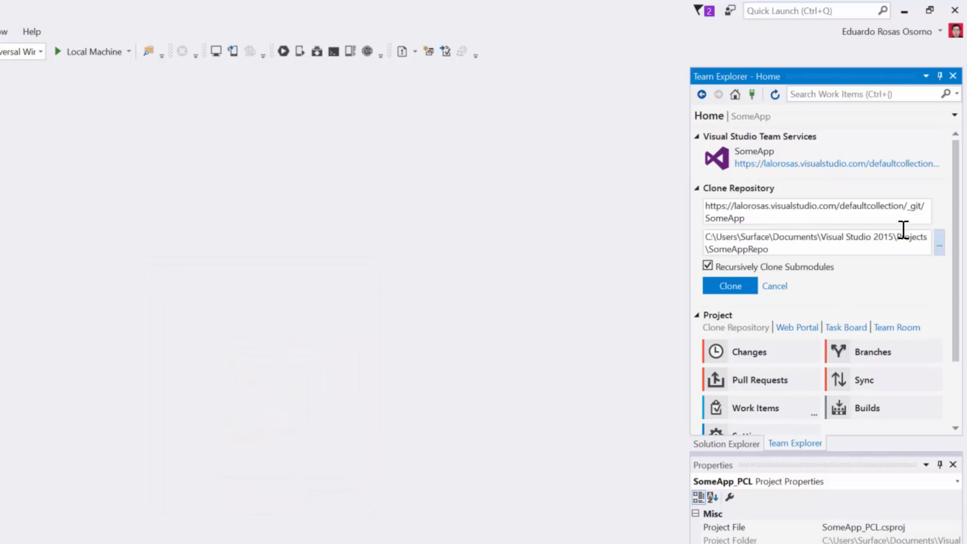
Step: Clone the SomeApp repository into the local SomeAppRepo folder and look at the templates for a new solution
{"action": "left_click", "coordinate": [731, 283]}
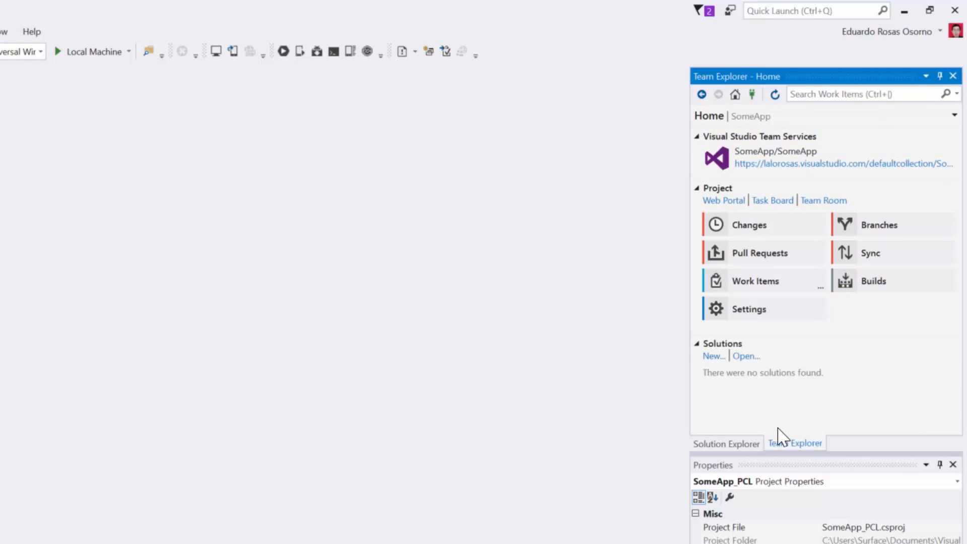
{"action": "left_click", "coordinate": [715, 356]}
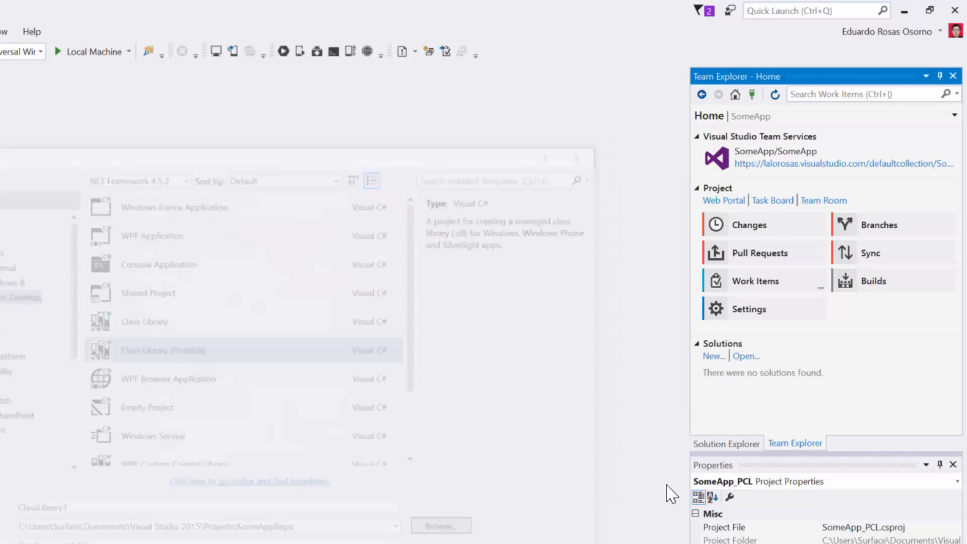
Step: Open the existing SomeApp solution from Documents, Visual Studio 2015, Projects, SomeApp
{"action": "left_click", "coordinate": [746, 356]}
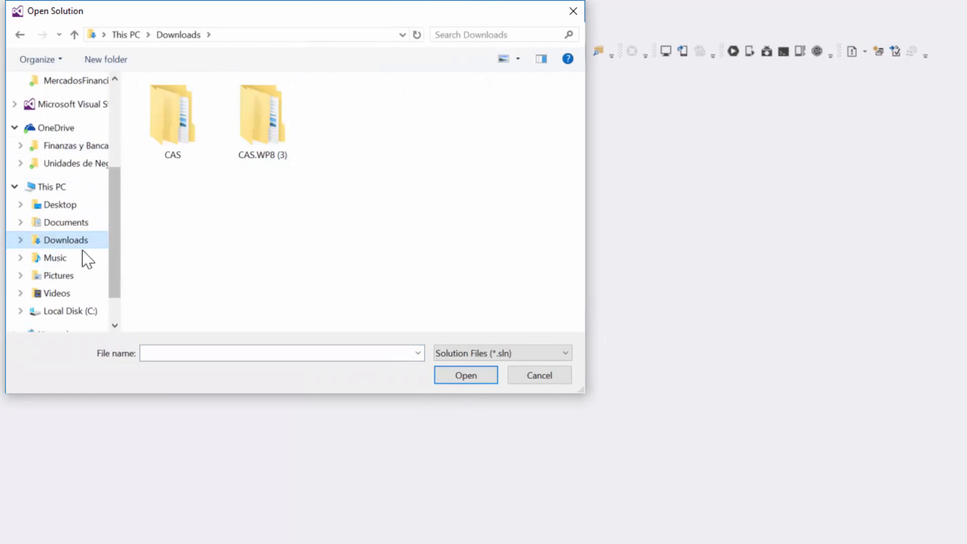
{"action": "left_click", "coordinate": [61, 223]}
{"action": "double_click", "coordinate": [209, 226]}
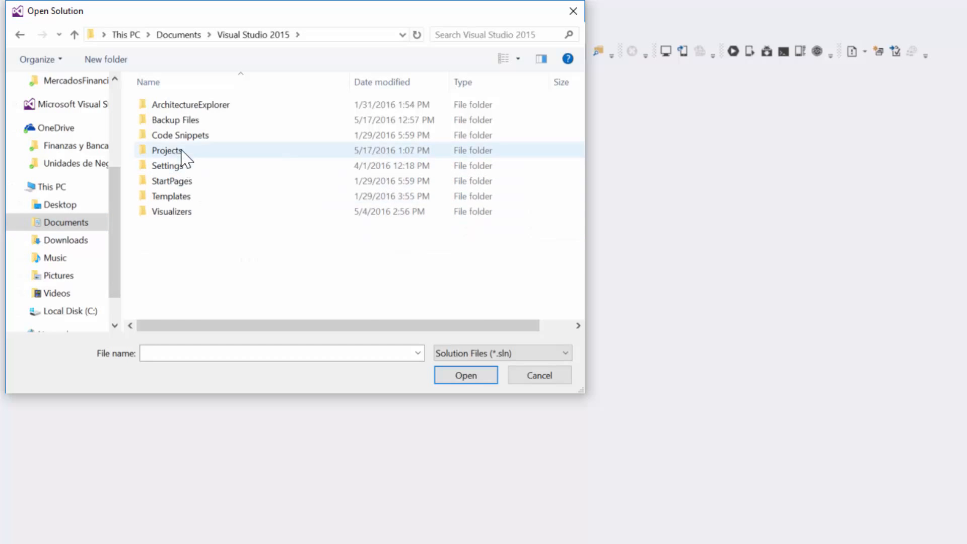
{"action": "double_click", "coordinate": [185, 151]}
{"action": "scroll", "coordinate": [352, 206], "scroll_direction": "down", "scroll_amount": 5}
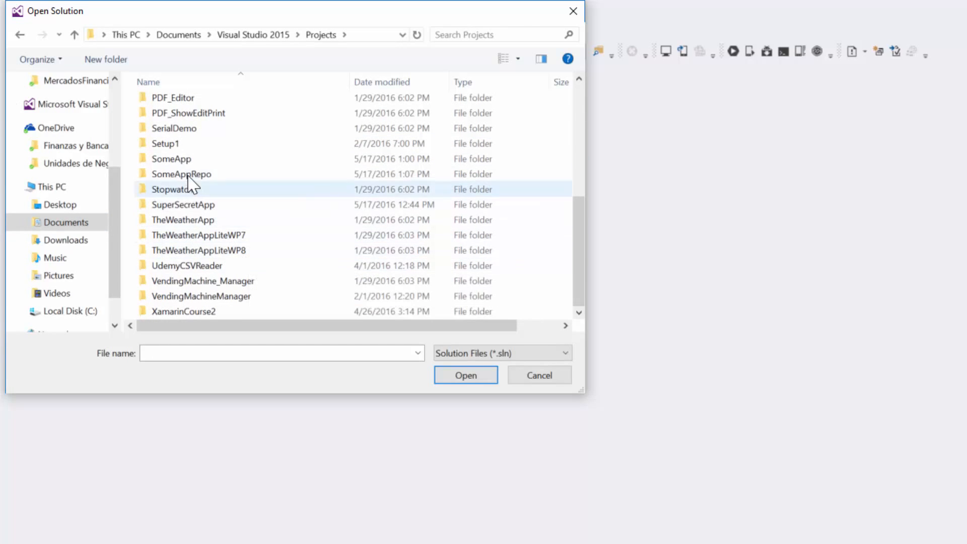
{"action": "left_click", "coordinate": [174, 159]}
{"action": "double_click", "coordinate": [174, 159]}
{"action": "left_click", "coordinate": [182, 165]}
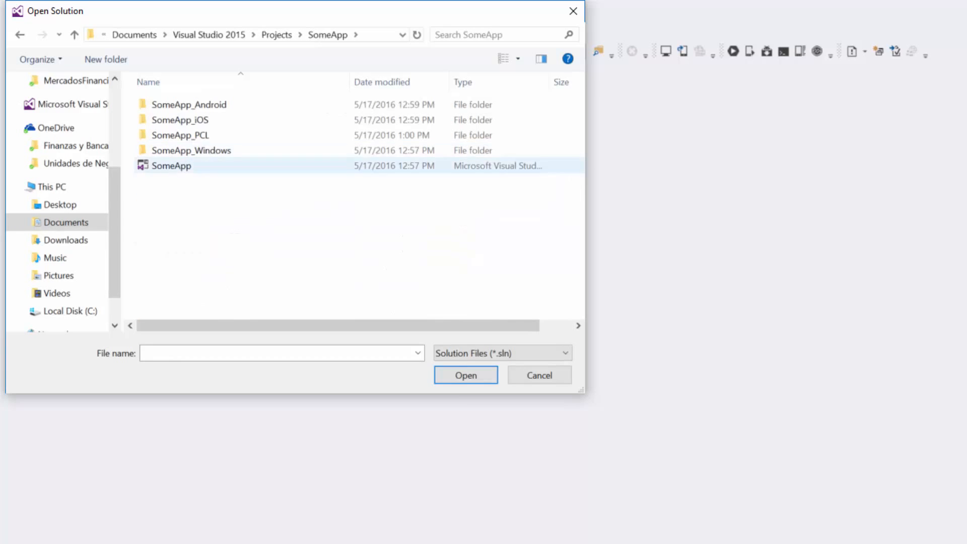
{"action": "left_click", "coordinate": [466, 376]}
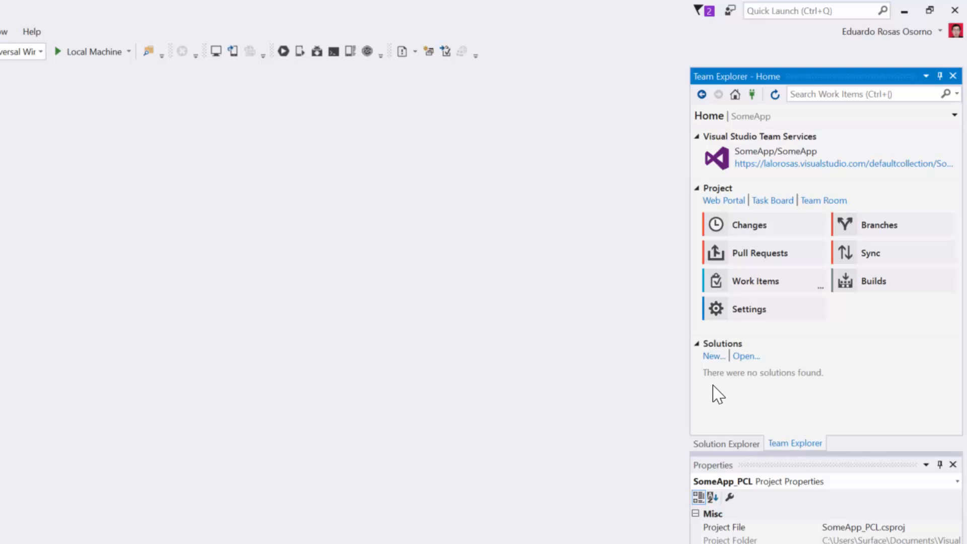
Step: Add the SomeApp solution to source control and inspect the source-control status of the SomeApp_Android project's items
{"action": "left_click", "coordinate": [729, 443]}
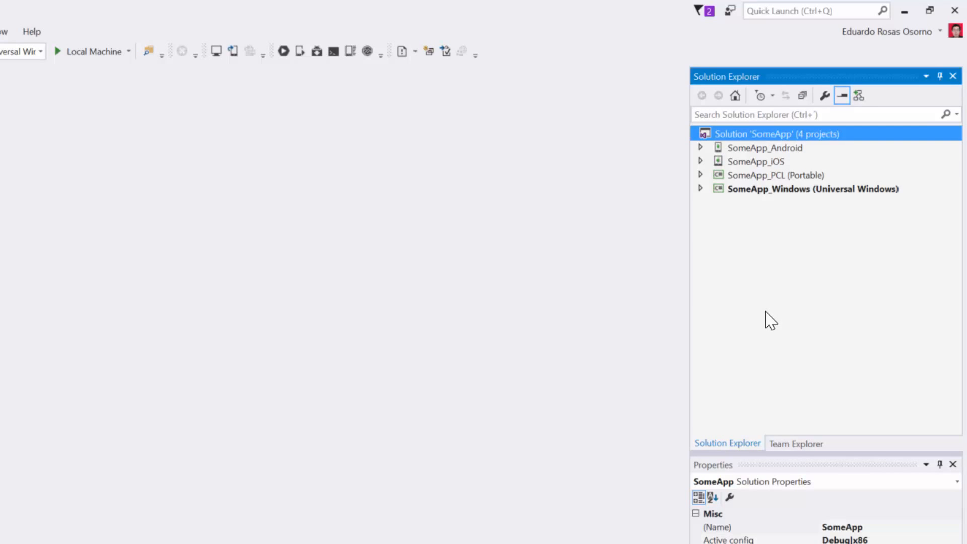
{"action": "right_click", "coordinate": [737, 142]}
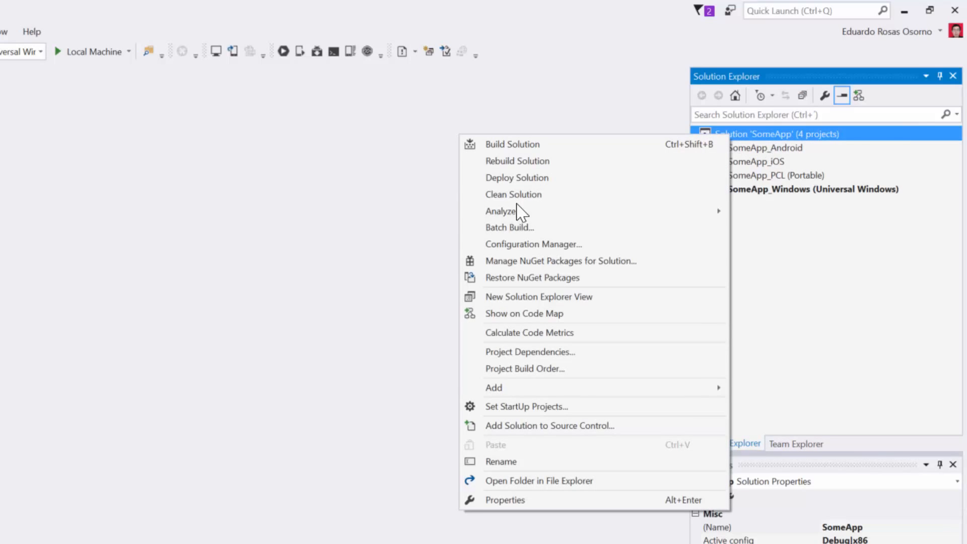
{"action": "left_click", "coordinate": [573, 429]}
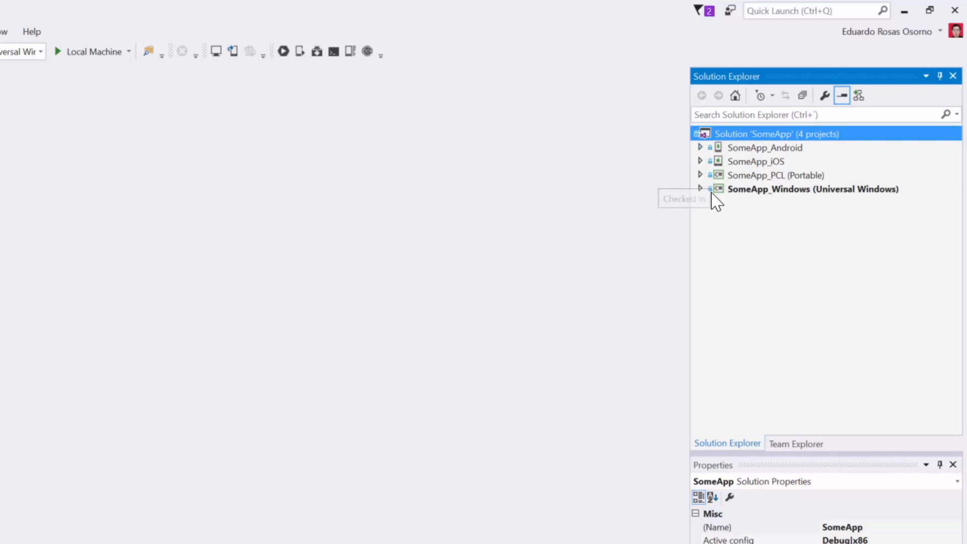
{"action": "left_click", "coordinate": [700, 147]}
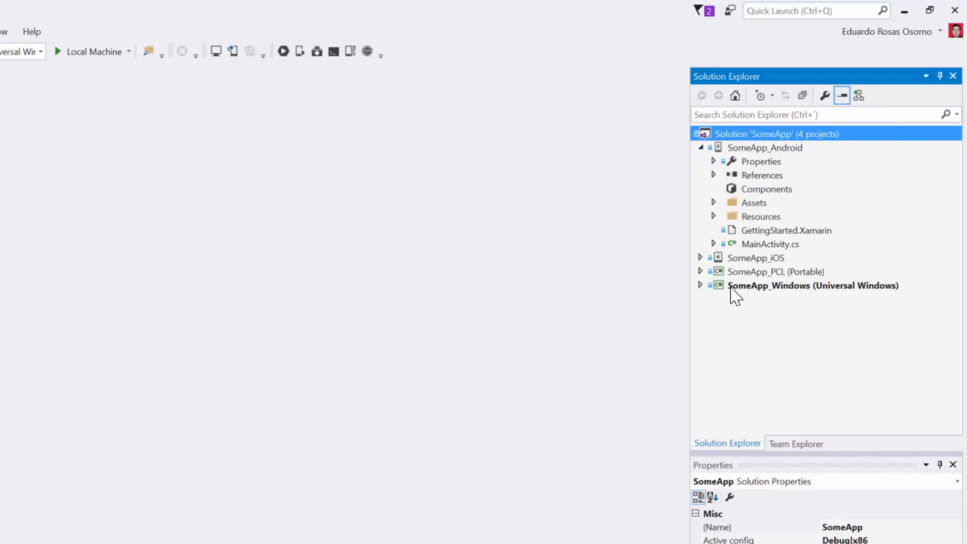
{"action": "left_click", "coordinate": [701, 148]}
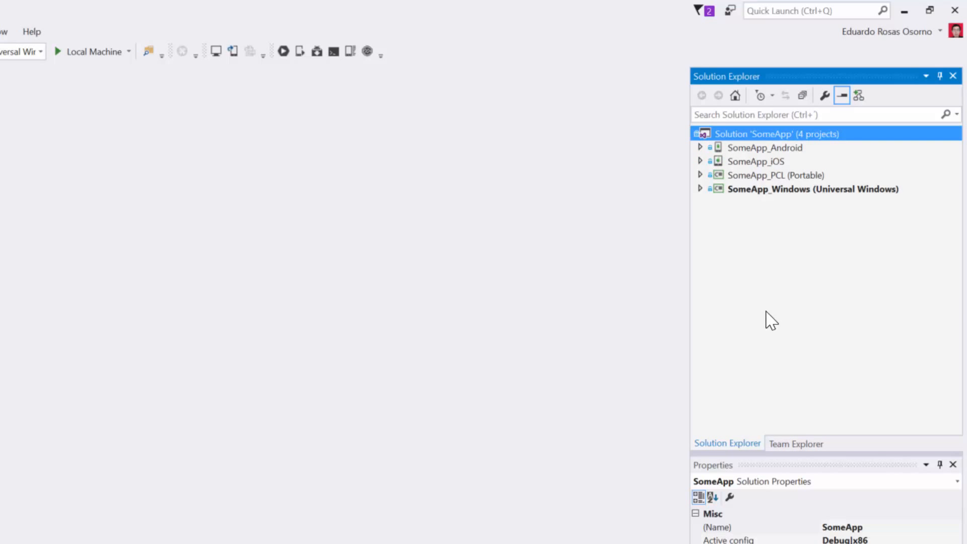
Step: Start publishing the local SomeApp repository to Visual Studio Team Services with the Microsoft account
{"action": "left_click", "coordinate": [796, 446]}
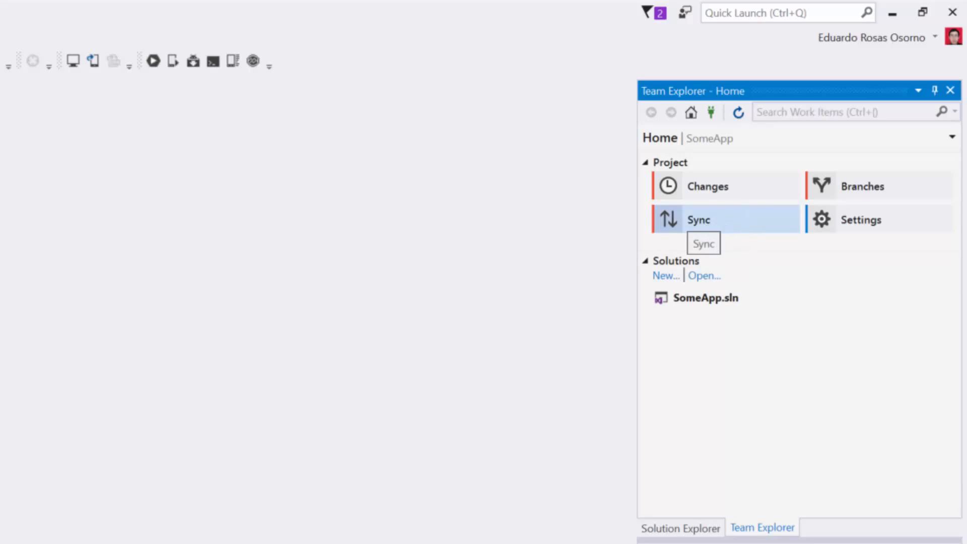
{"action": "left_click", "coordinate": [720, 229]}
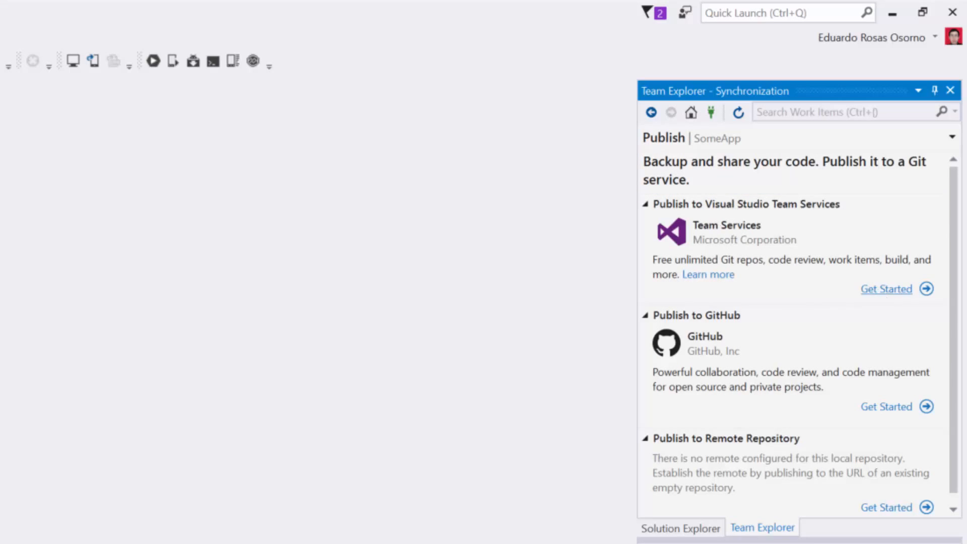
{"action": "left_click", "coordinate": [879, 289]}
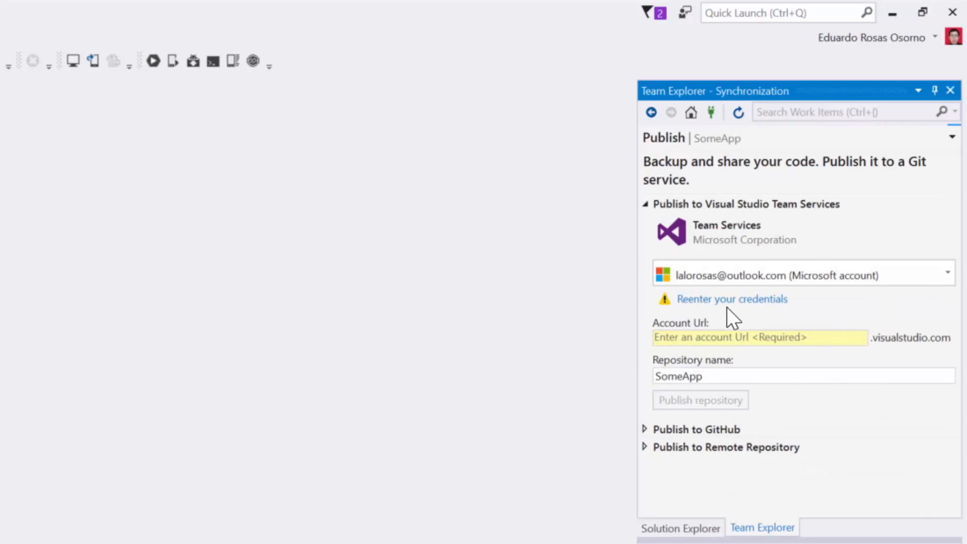
{"action": "left_click", "coordinate": [948, 276]}
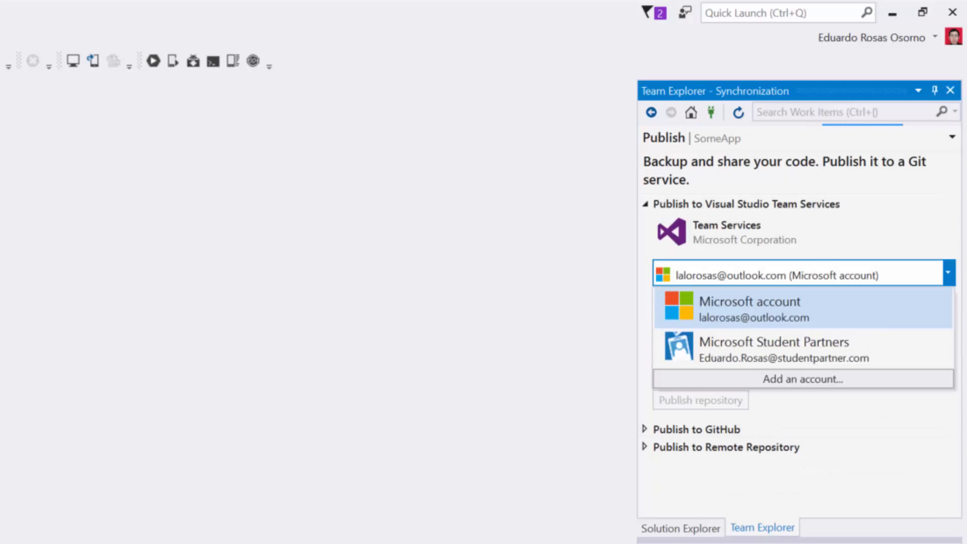
{"action": "left_click", "coordinate": [835, 302]}
Step: Reenter the Microsoft account credentials by pasting the account password and signing in
{"action": "left_click", "coordinate": [754, 300]}
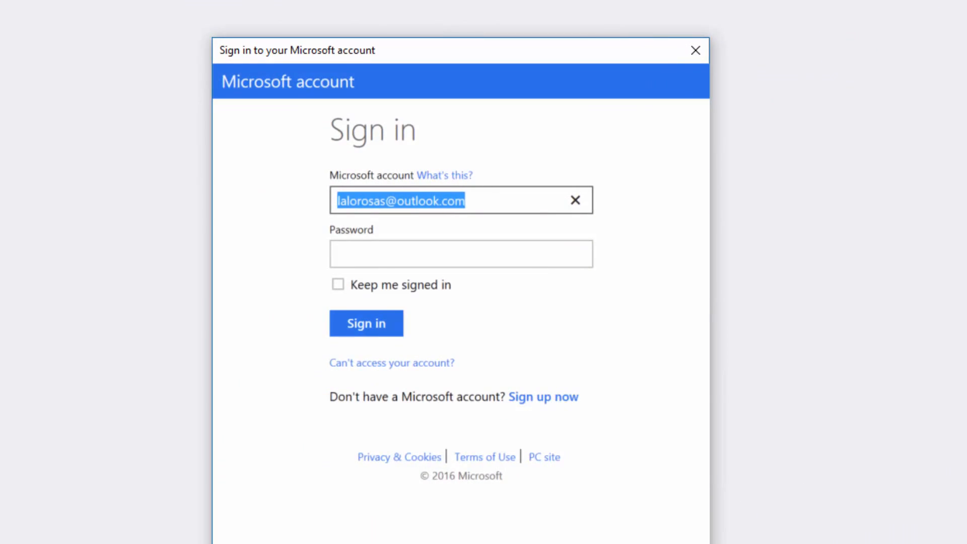
{"action": "left_click", "coordinate": [461, 254]}
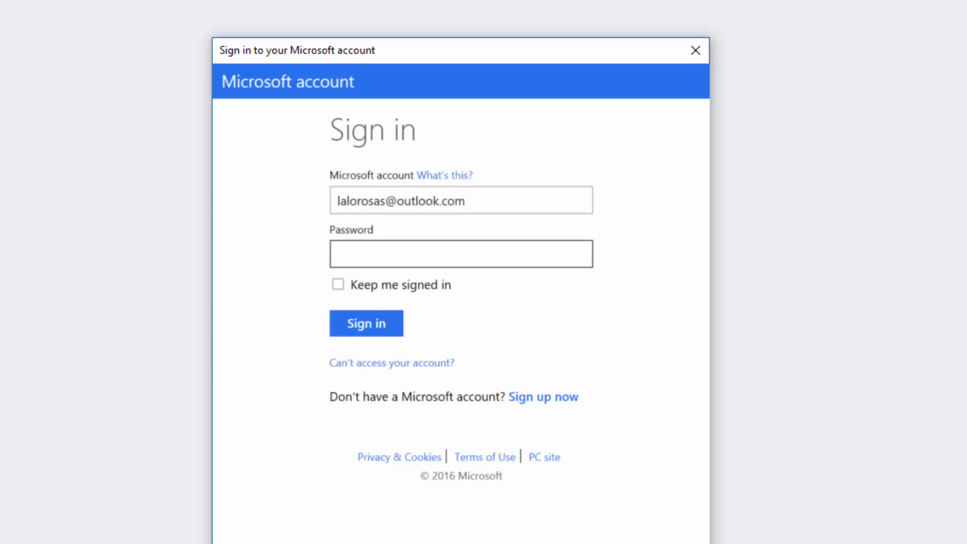
{"action": "key", "text": "ctrl+v"}
{"action": "key", "text": "Tab"}
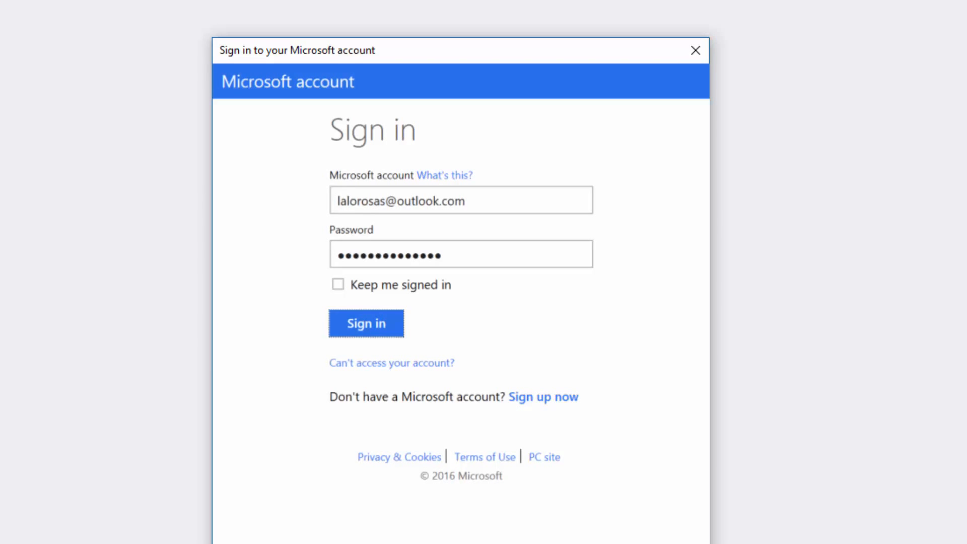
{"action": "key", "text": "Return"}
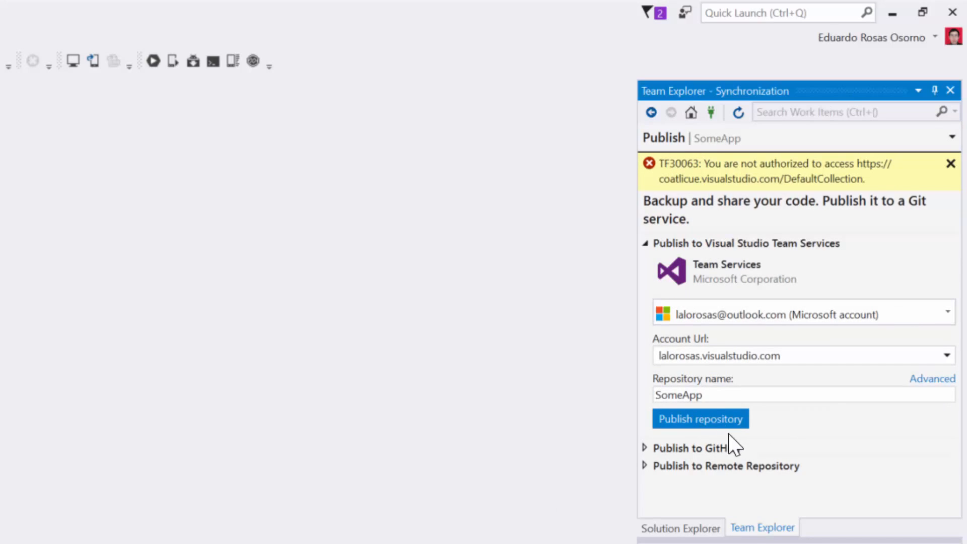
Step: Review the available account URLs and publish the repository to Team Services under the name SomeApp
{"action": "left_click", "coordinate": [815, 354]}
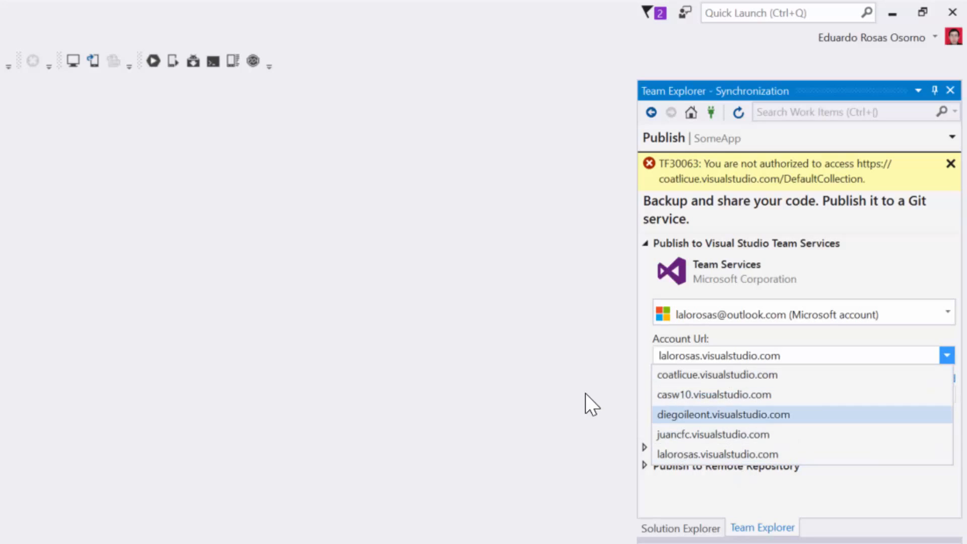
{"action": "left_click", "coordinate": [556, 384]}
{"action": "left_click", "coordinate": [747, 425]}
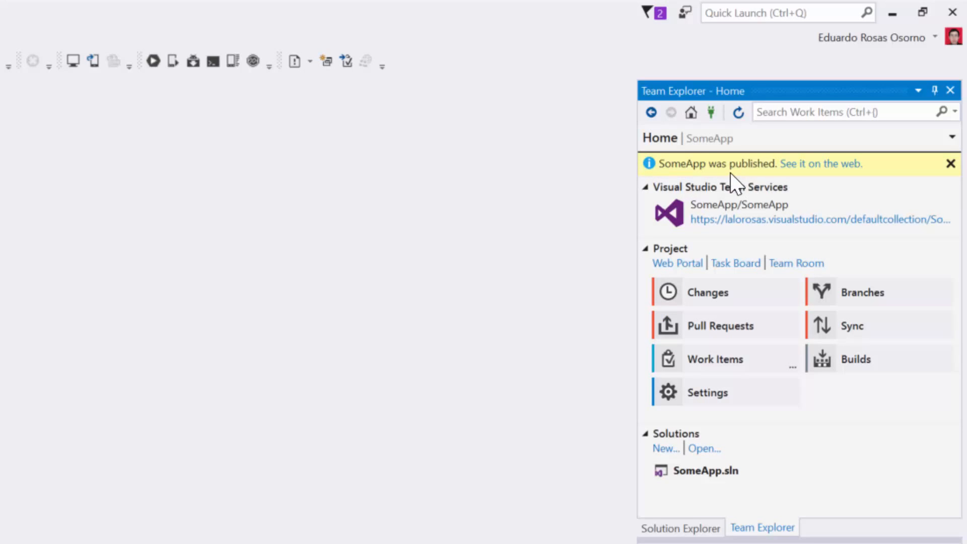
Step: Open the published SomeApp project in the browser and examine its code files, including the SomeApp_Android folder's contents
{"action": "left_click", "coordinate": [817, 166]}
{"action": "left_click", "coordinate": [675, 532]}
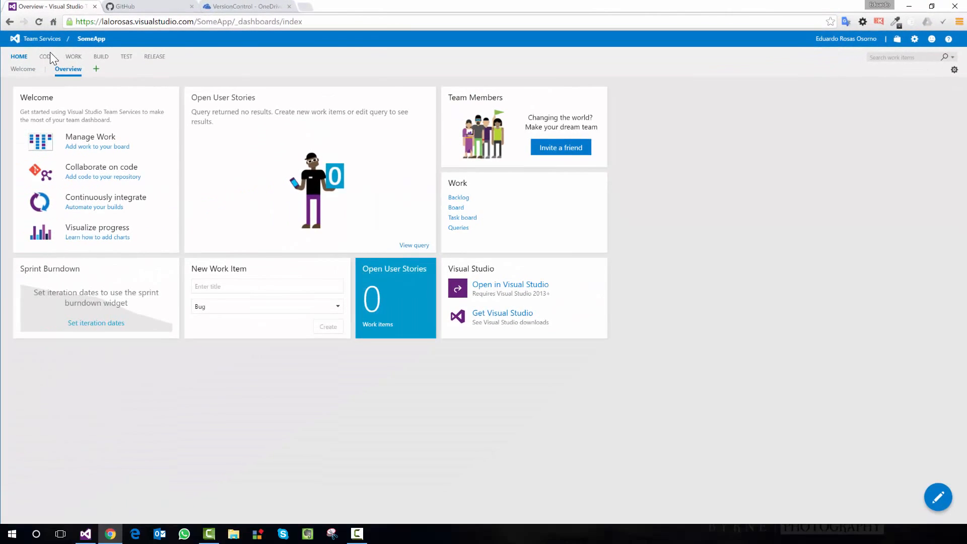
{"action": "left_click", "coordinate": [46, 58]}
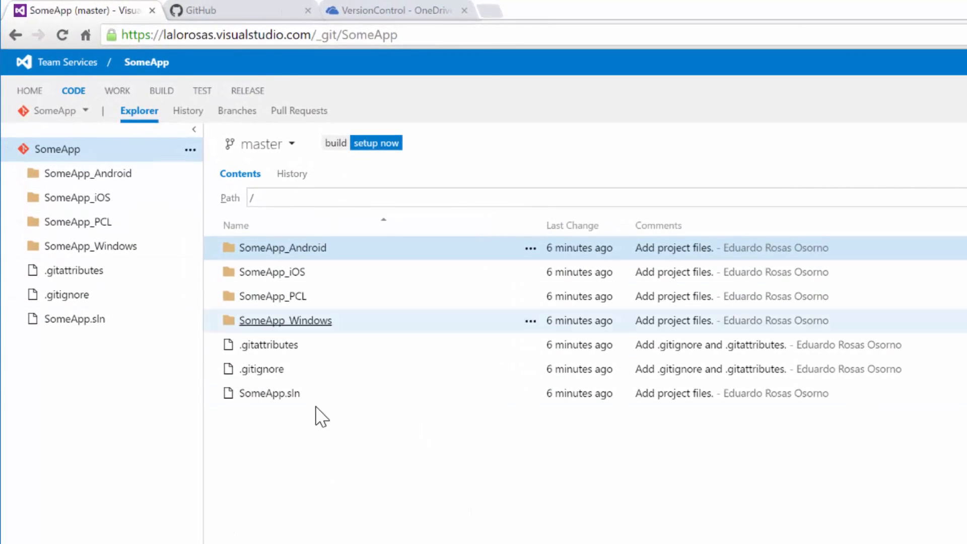
{"action": "left_click", "coordinate": [280, 249]}
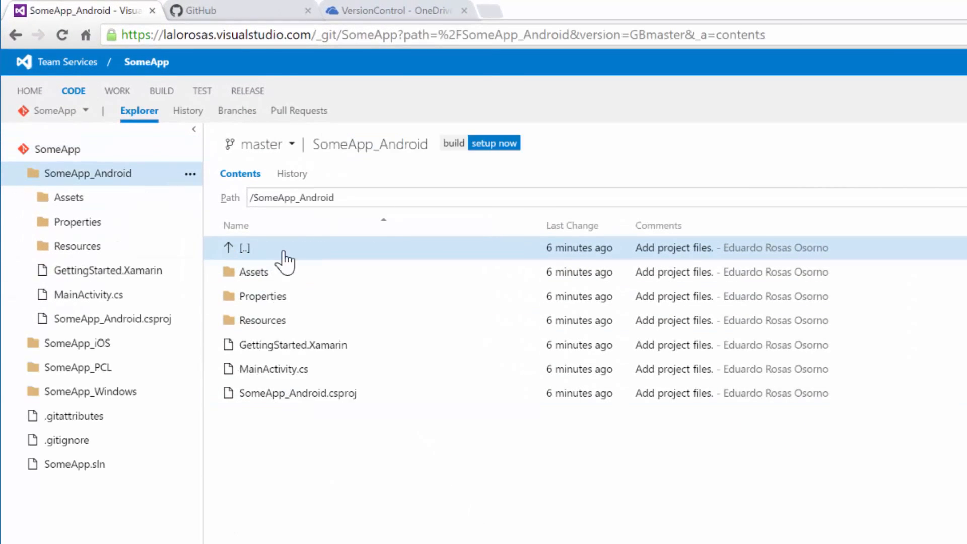